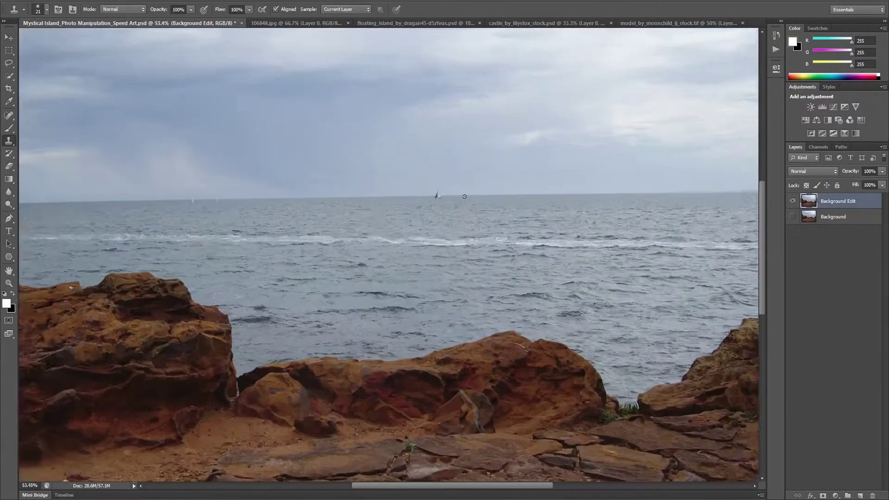
Step: Zoom the view on the pasted teal starry landscape on Layer 1
scroll(465, 196, up, 5)
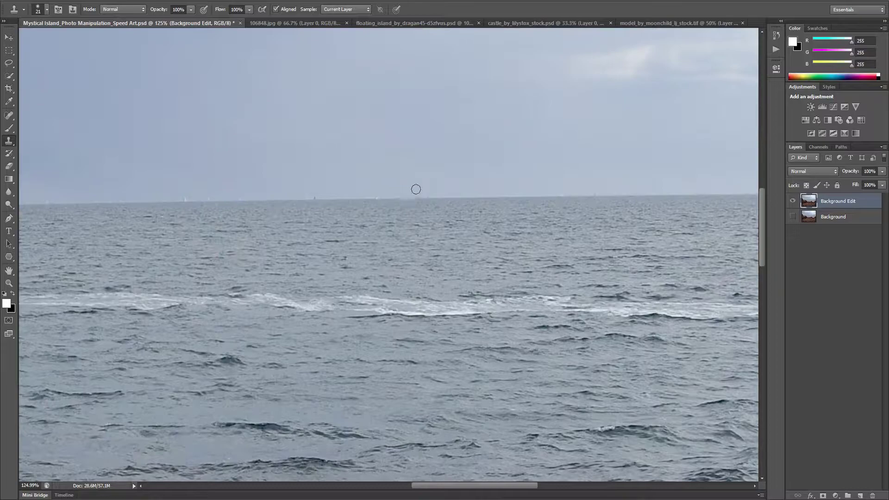
scroll(262, 263, up, 1)
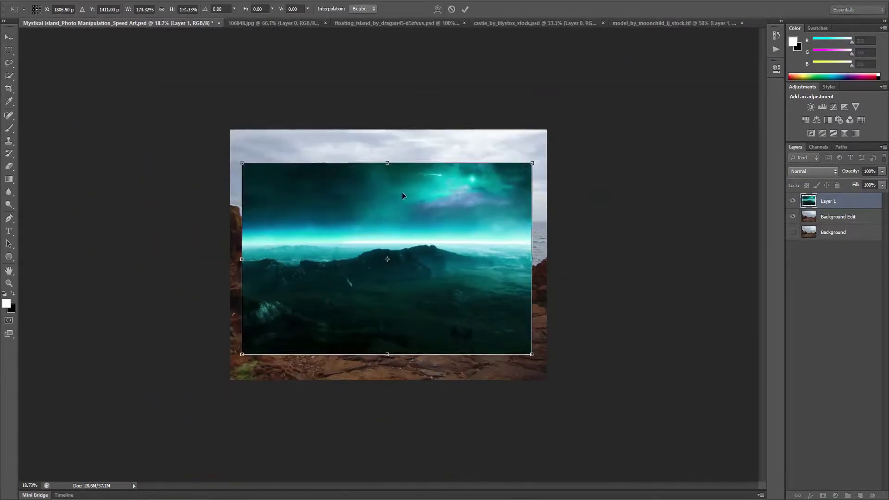
Step: Scale and position the teal landscape layer to fill the whole canvas at full opacity
drag(532, 355, 562, 327)
key(Return)
key(ctrl+r)
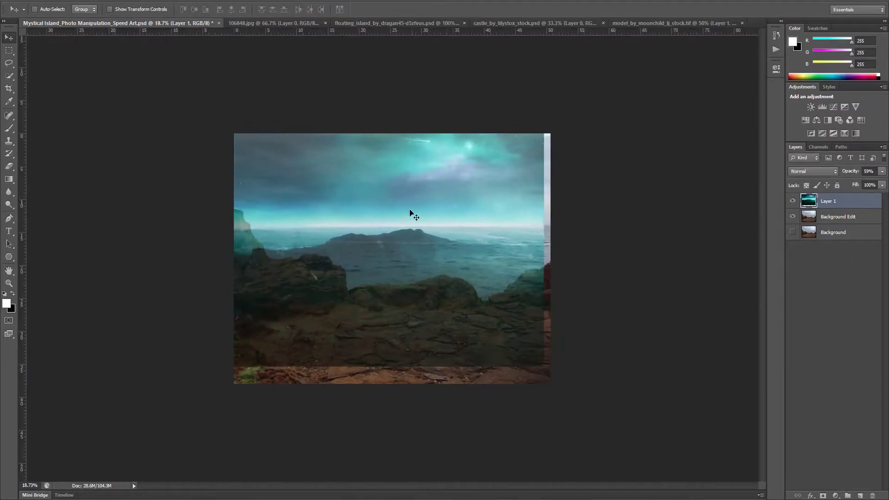
mouse_move(410, 212)
mouse_down()
mouse_move(433, 221)
mouse_move(454, 191)
mouse_up()
key(ctrl+t)
key(Return)
key(ctrl+r)
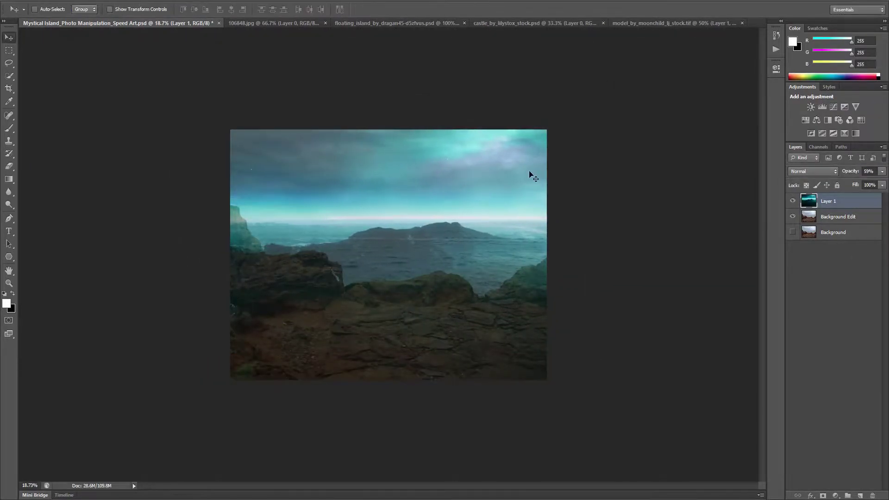
key(0)
Step: Quick-select the teal sky down to the ridge line, excluding the ridge
key(e)
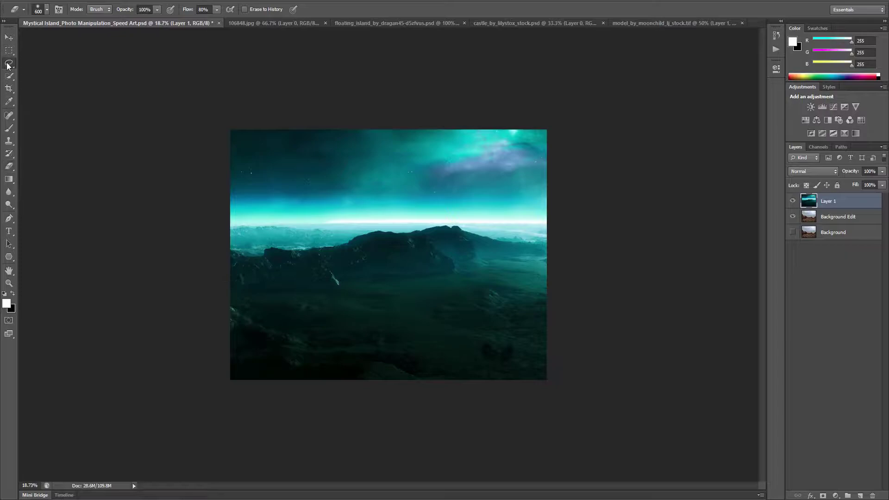
click(9, 76)
scroll(252, 191, up, 1)
scroll(293, 157, up, 3)
key(bracketleft)
key(bracketleft)
key(bracketleft)
mouse_move(185, 139)
mouse_down()
mouse_move(377, 89)
mouse_move(568, 224)
mouse_up()
drag(392, 225, 167, 217)
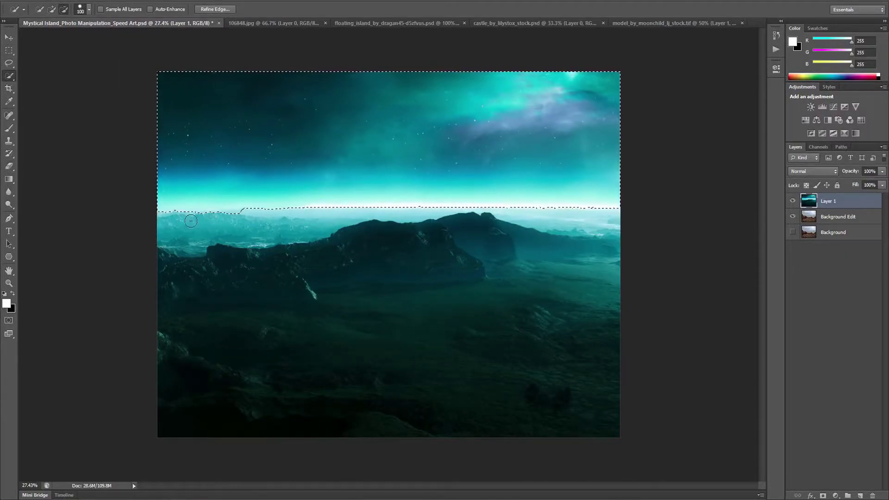
Step: Invert the selection, delete the landscape below the sky line, and deselect
key(v)
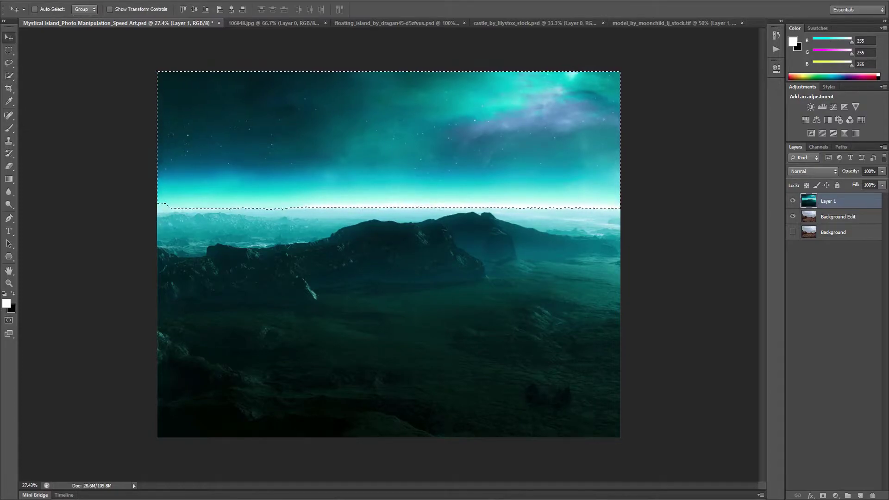
key(ctrl+shift+i)
key(Delete)
key(ctrl+d)
key(s)
scroll(364, 248, up, 1)
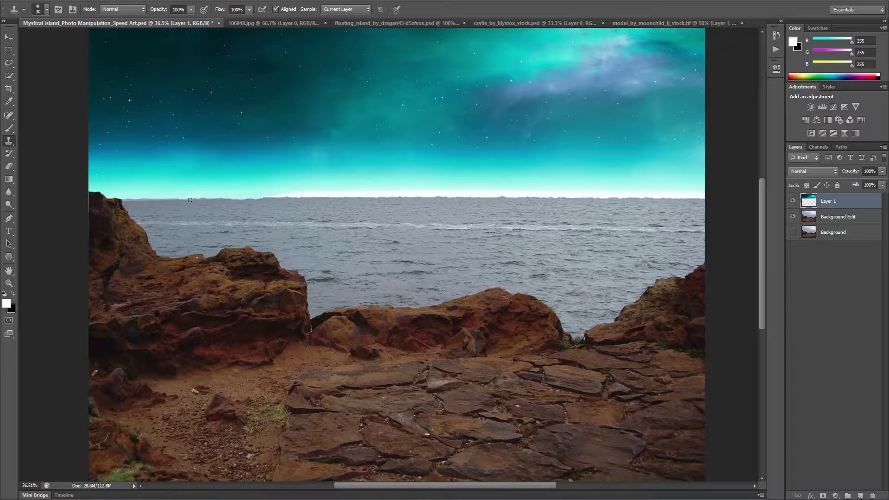
Step: Clone Stamp over the white band along the horizon
right_click(9, 128)
click(39, 125)
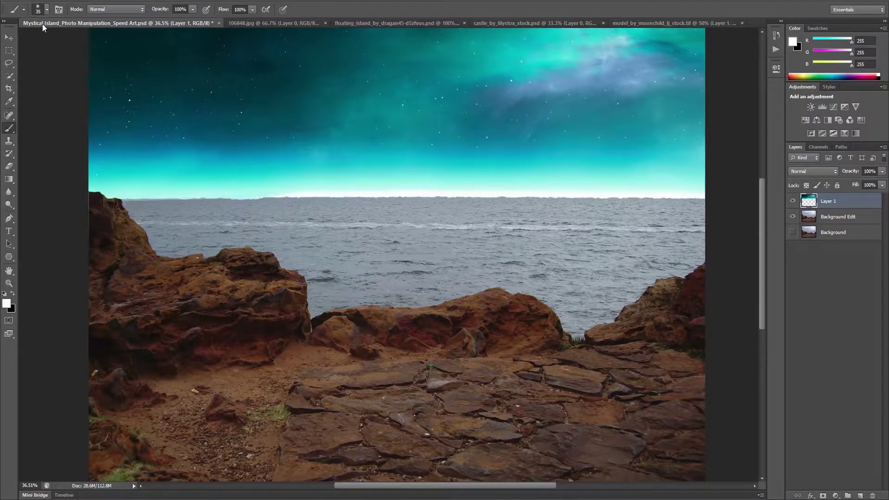
key(e)
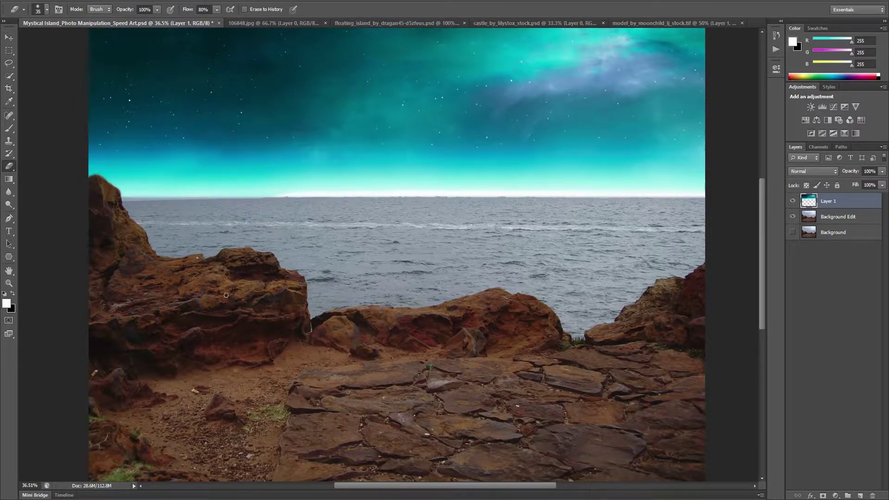
key(v)
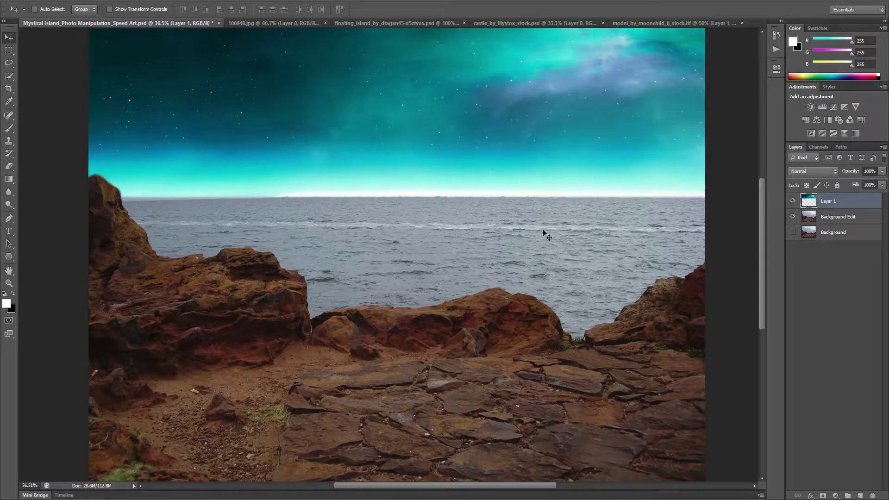
key(s)
drag(275, 195, 489, 204)
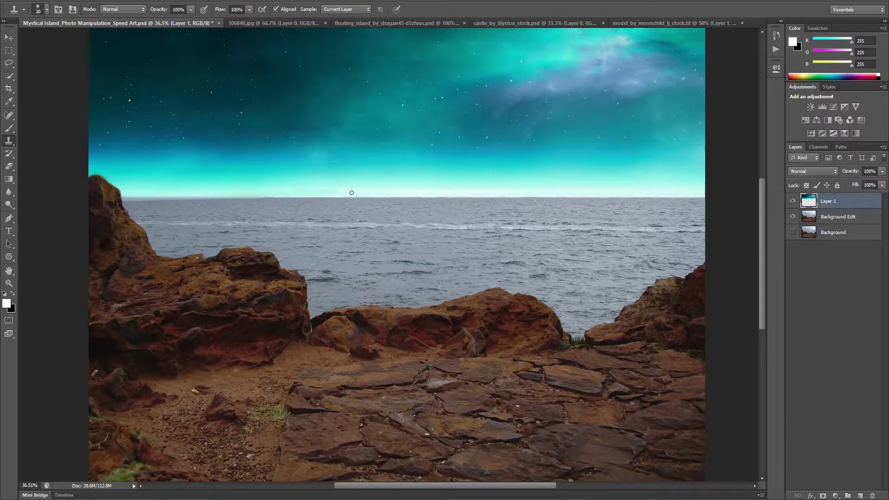
Step: Set the sky layer's blending mode to Luminosity
key(v)
key(shift+alt+y)
key(e)
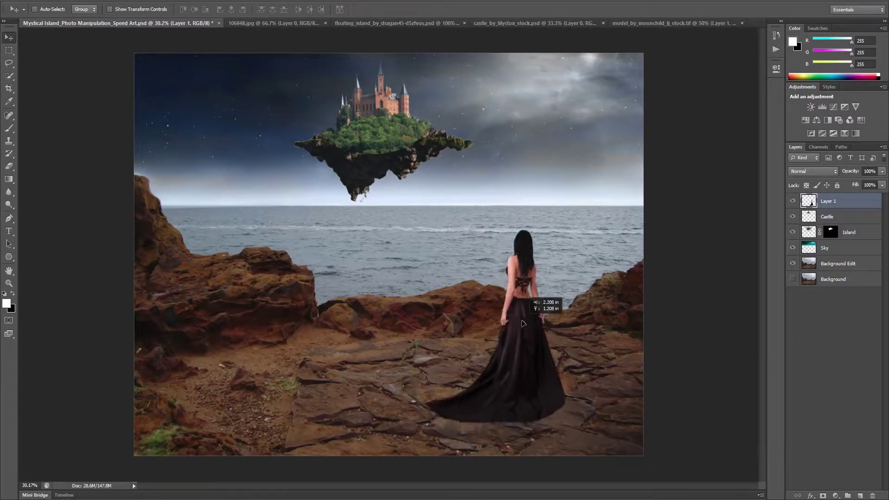
Step: Nudge the woman up and set a black soft brush of about 411 px at low opacity
drag(522, 323, 523, 315)
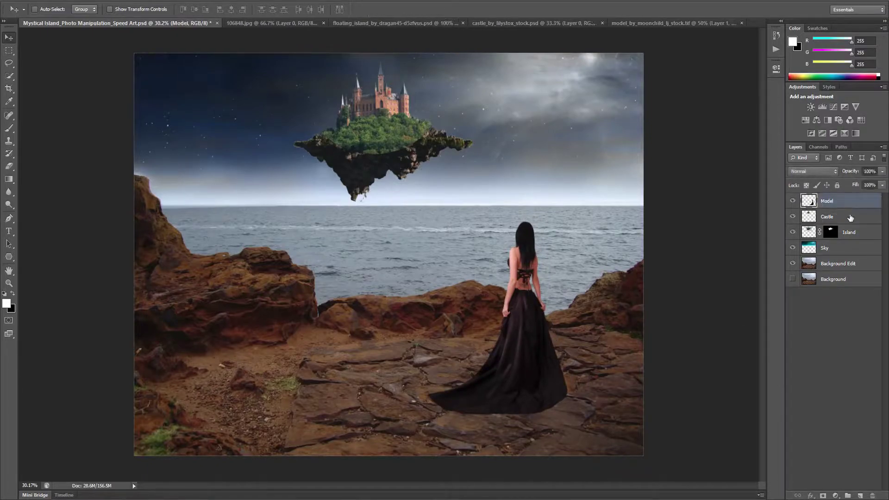
key(x)
right_click(592, 406)
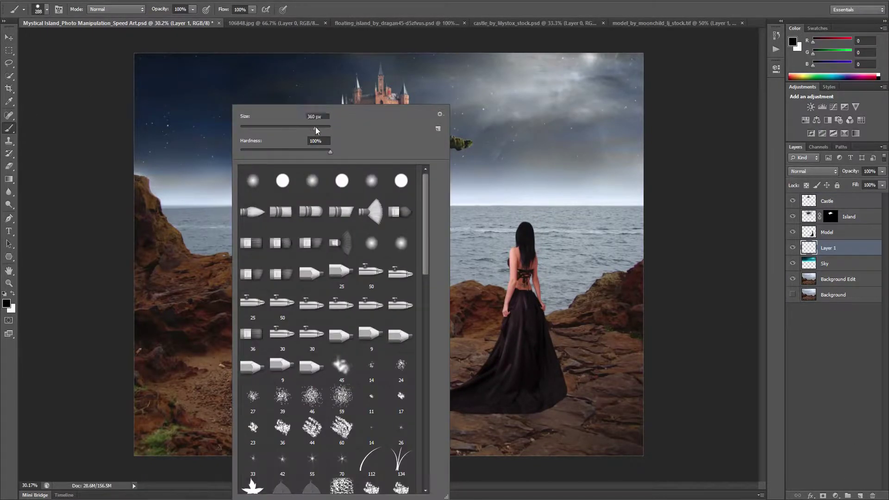
drag(316, 128, 320, 128)
key(Return)
key(4)
key(7)
Step: Paint a soft shadow on the ground under and right of the dress
mouse_move(547, 415)
mouse_down()
mouse_move(452, 468)
mouse_move(669, 403)
mouse_up()
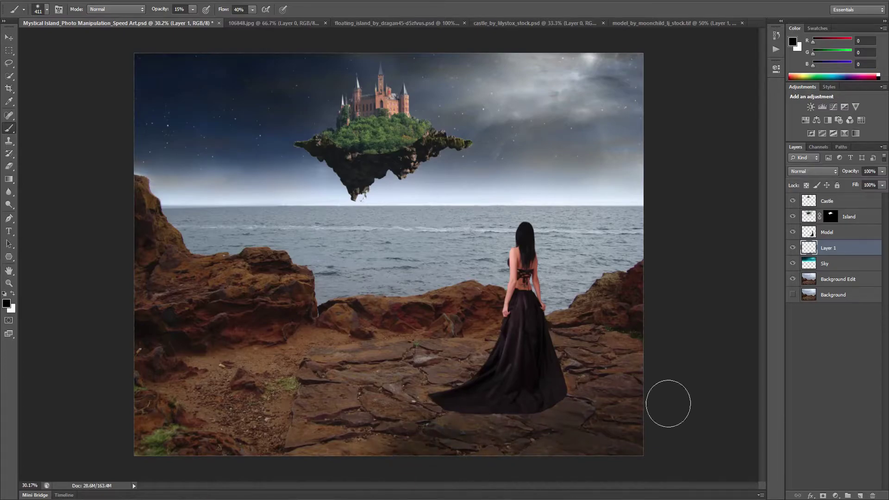
drag(166, 13, 168, 13)
mouse_move(602, 427)
mouse_down()
mouse_move(577, 411)
mouse_move(448, 435)
mouse_up()
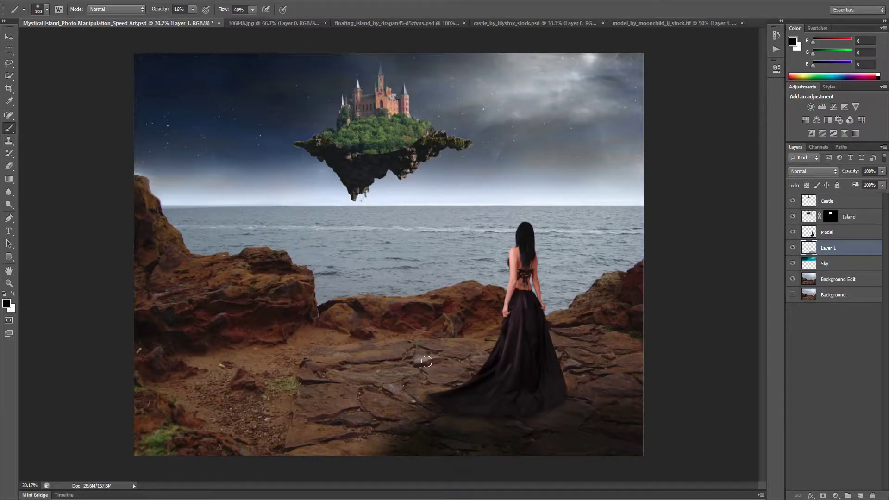
key(bracketleft)
key(bracketleft)
key(bracketleft)
Step: Rename the shadow layer 'Model Shadow' and lower its opacity
double_click(828, 248)
text(Model Shadow)
key(Return)
drag(851, 171, 837, 171)
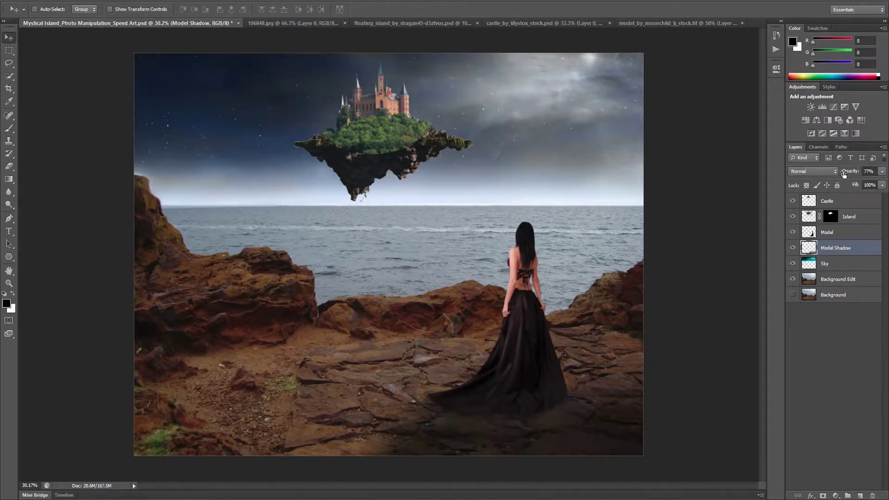
Step: Mask the Castle layer and hide foliage along the island's underside
key(v)
click(831, 206)
click(823, 496)
key(b)
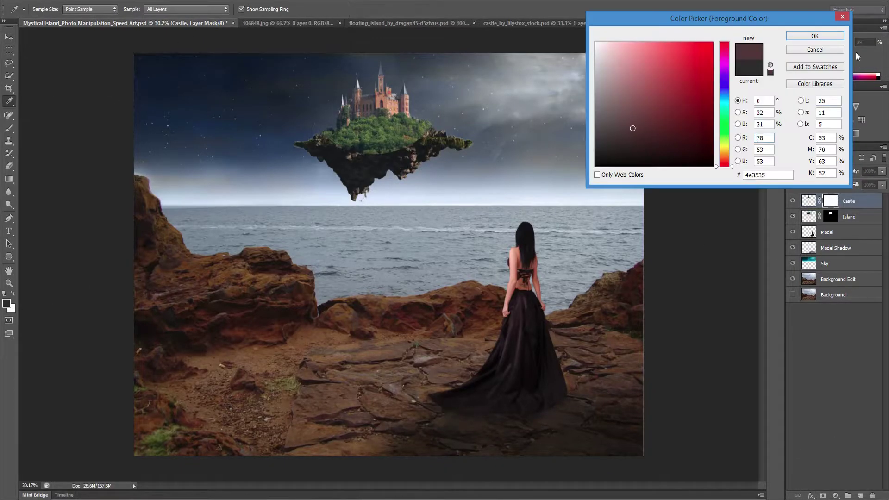
scroll(366, 210, up, 2)
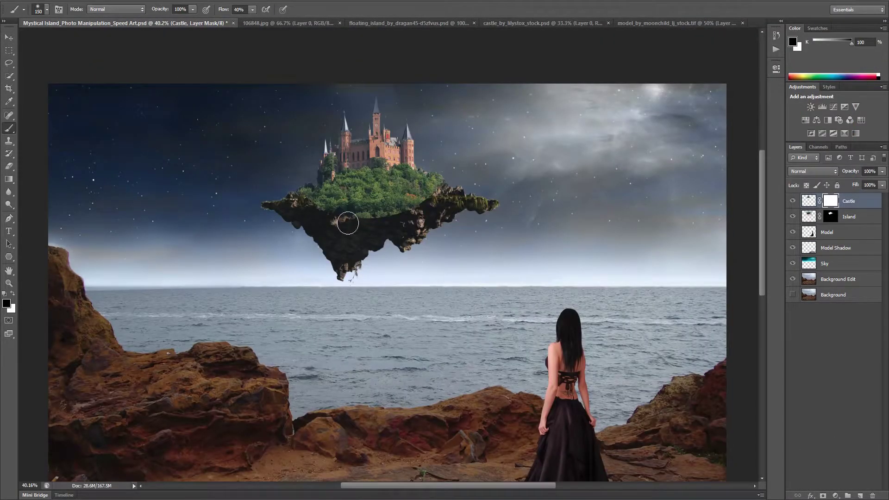
drag(348, 223, 335, 215)
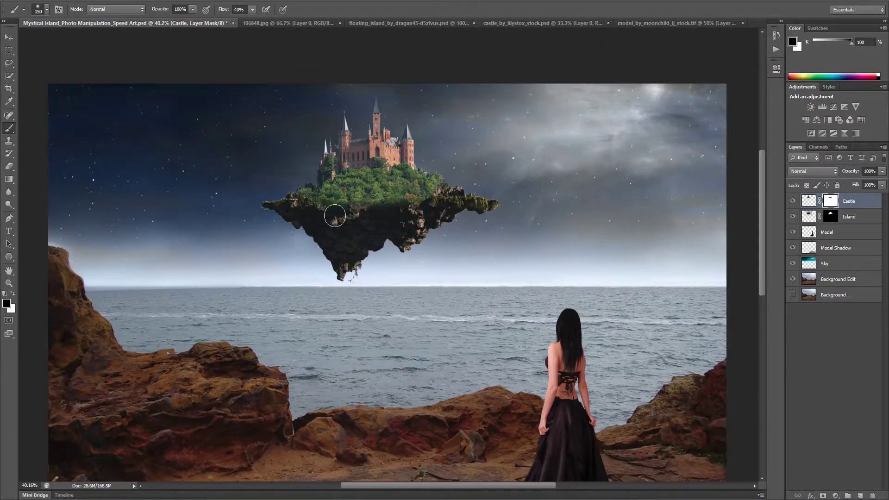
Step: Clone foliage on the Castle layer pixels to blend its base into the island
right_click(7, 132)
key(s)
key(ctrl+2)
key(x)
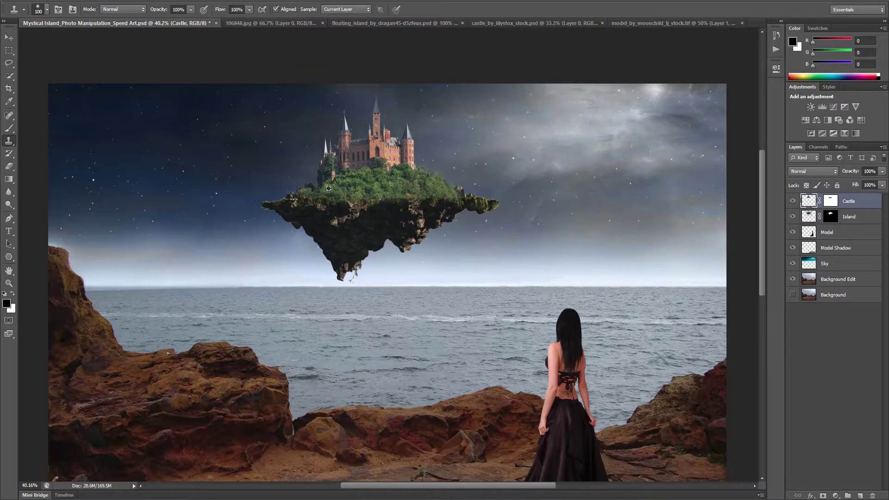
key(v)
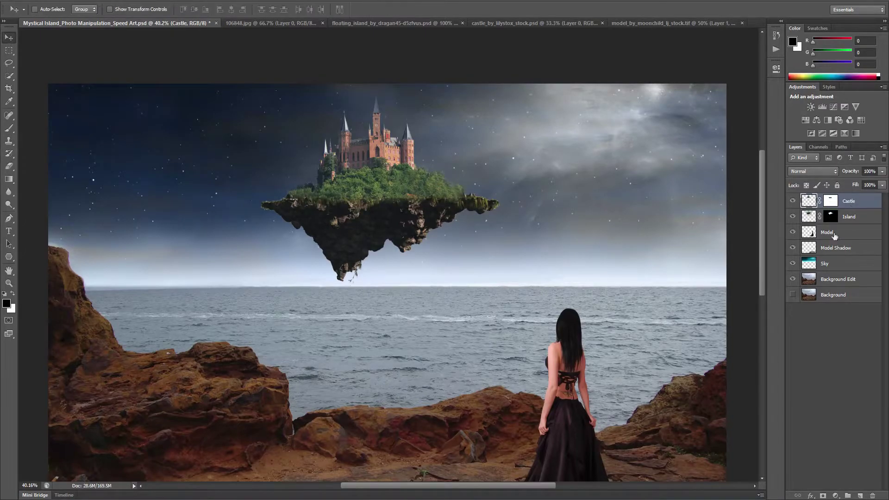
key(ctrl+0)
Step: Select the Model Shadow layer and set its opacity to 70%
key(ctrl+shift+alt+n)
double_click(838, 201)
key(ctrl+z)
click(843, 249)
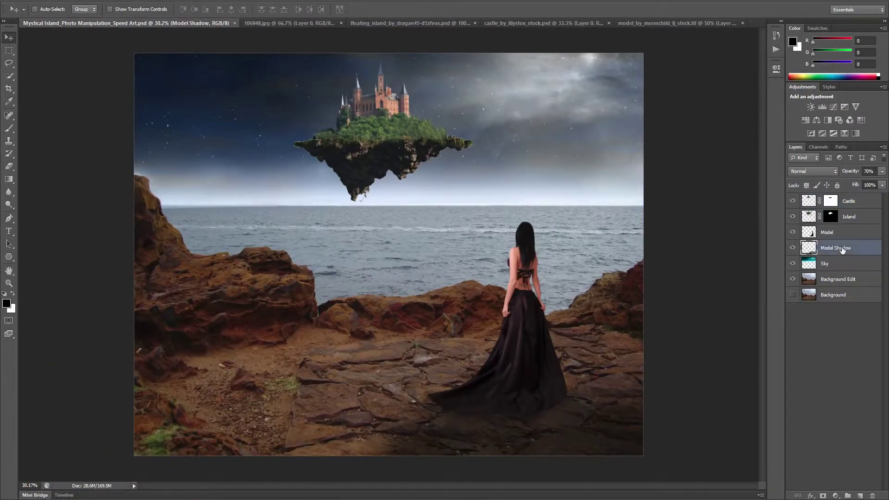
text(Dress)
Step: Add a Model Shadow layer and shade the woman with a small low-opacity soft brush
key(Return)
key(ctrl+shift+alt+n)
key(b)
key(2)
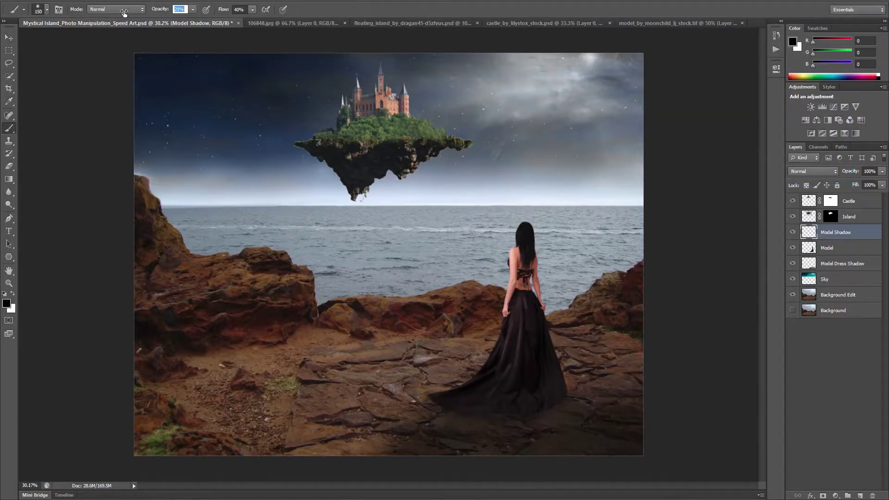
key(bracketleft)
key(bracketleft)
key(bracketleft)
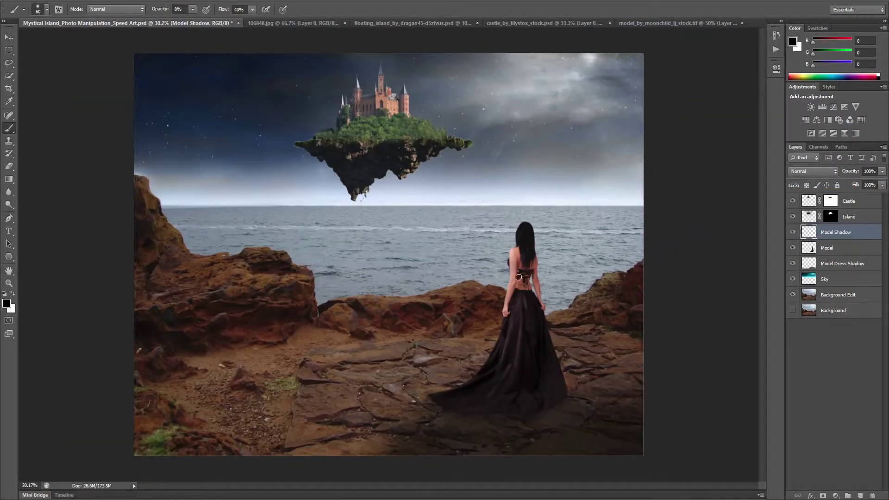
Step: Add a 'Model Highlight' layer and paint white highlights on the woman
key(ctrl+shift+n)
text(Model Highlight)
key(Return)
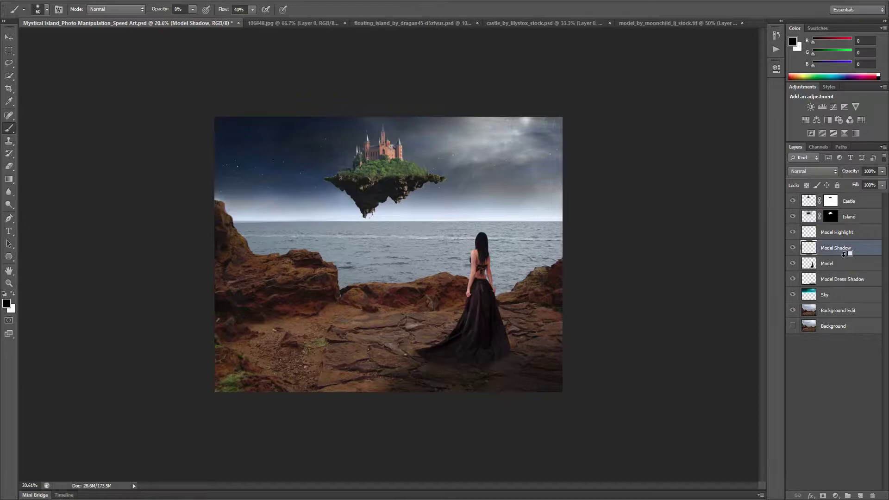
alt+click(848, 256)
key(x)
scroll(464, 265, up, 1)
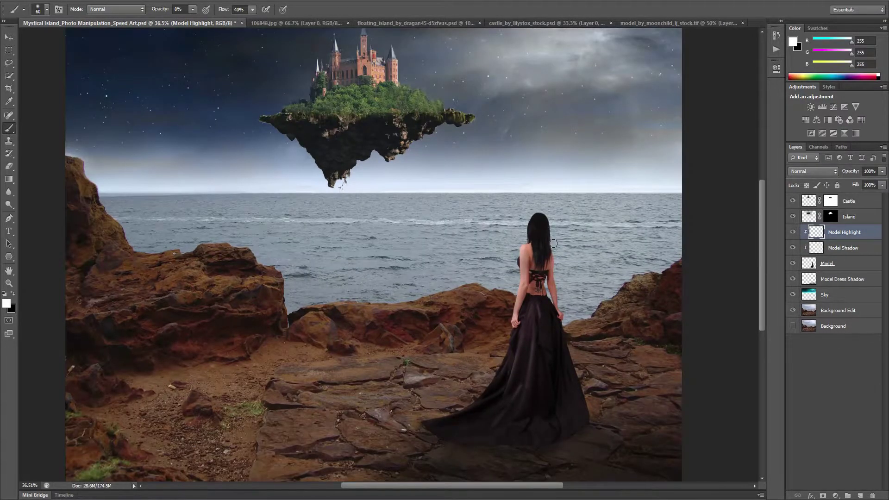
scroll(554, 243, down, 3)
Step: Select the Model Shadow layer and adjust its opacity
key(v)
key(x)
click(843, 248)
click(851, 172)
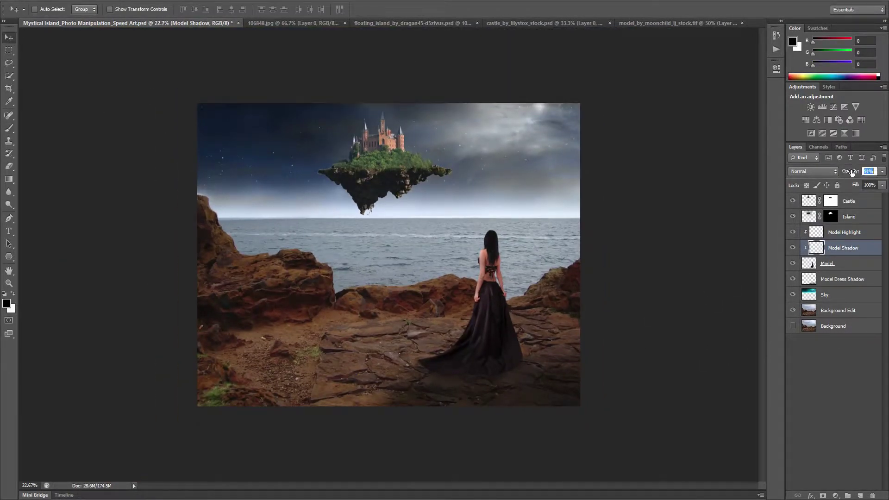
Step: Add a layer named 'Island Shadow' above the Island layer
click(849, 217)
click(860, 495)
double_click(834, 217)
text(Island Shadow)
key(Return)
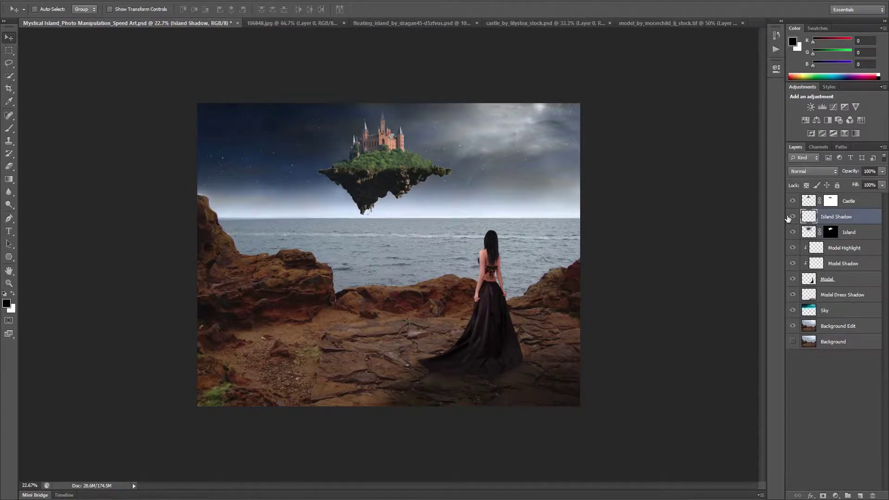
Step: Paint the island's shadows, then add an 'Island Highlight' layer for its highlights
key(b)
scroll(393, 109, up, 3)
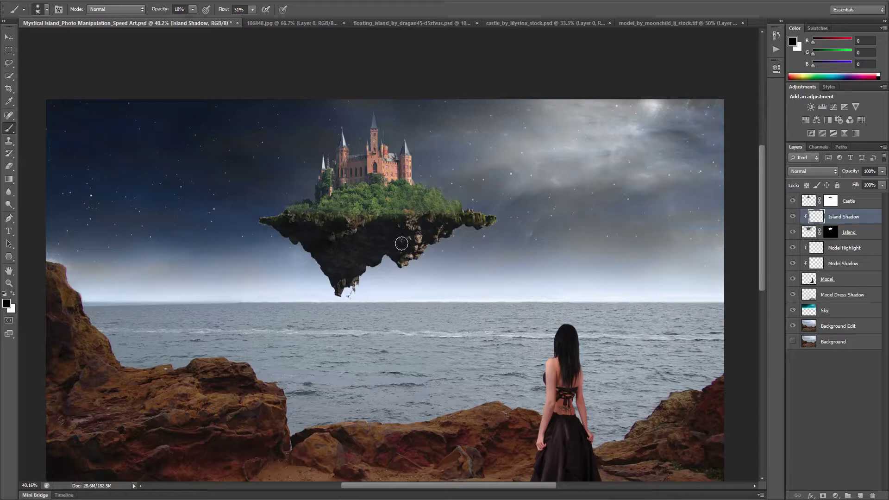
click(860, 495)
double_click(843, 217)
text(Island Highlight)
key(Return)
key(x)
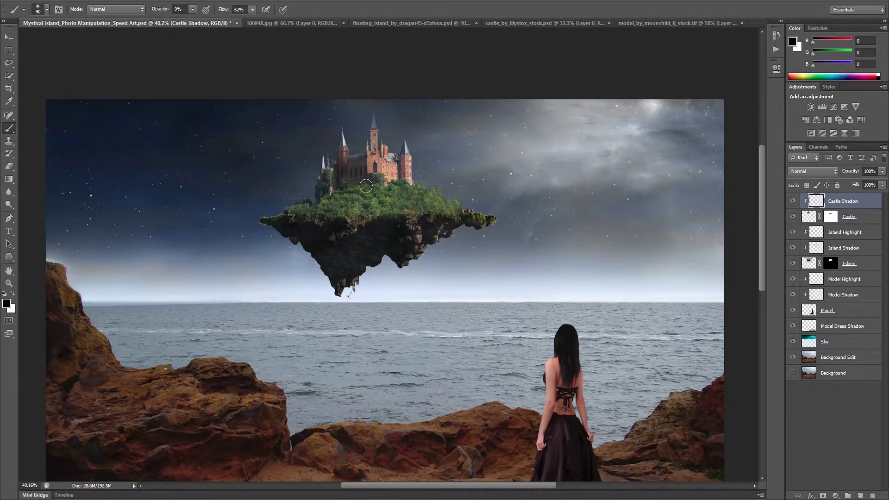
text(Castle Highl)
Step: Paint white castle highlights, then select the Island layer with its shadow and highlight layers
key(x)
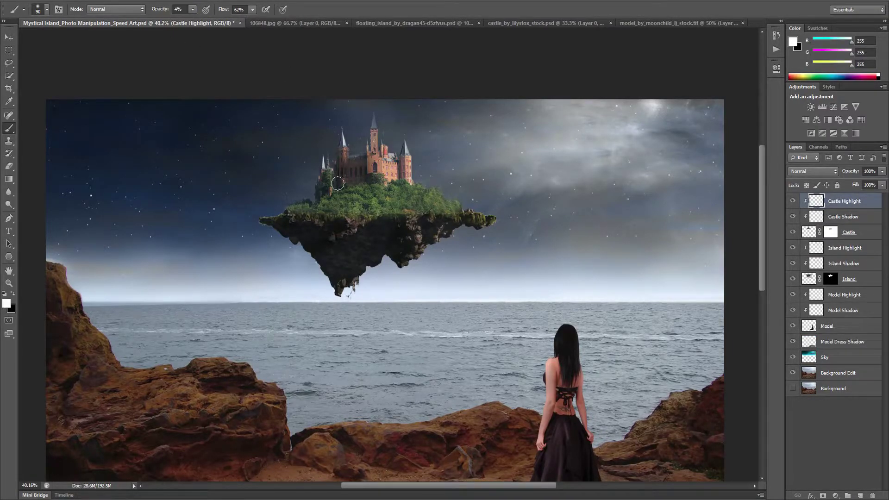
click(846, 247)
shift+click(849, 279)
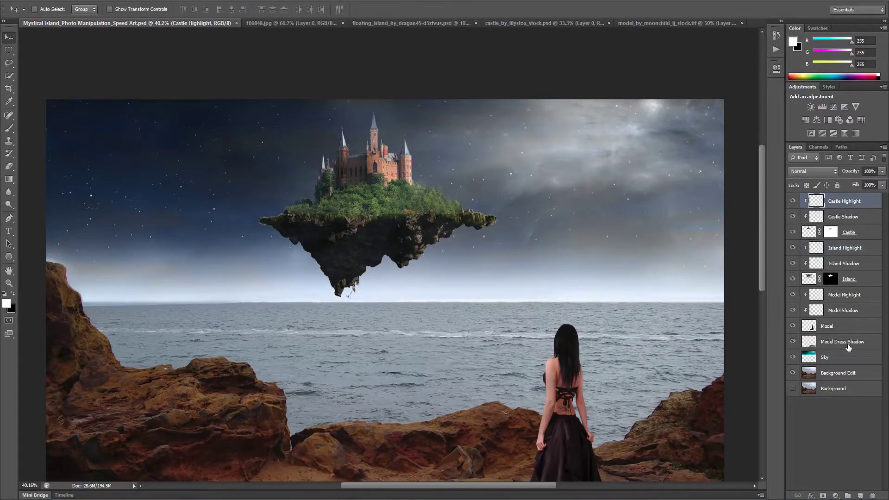
Step: Group the island layers and the model layers into separate folders
key(ctrl+g)
click(845, 262)
shift+click(843, 293)
key(ctrl+g)
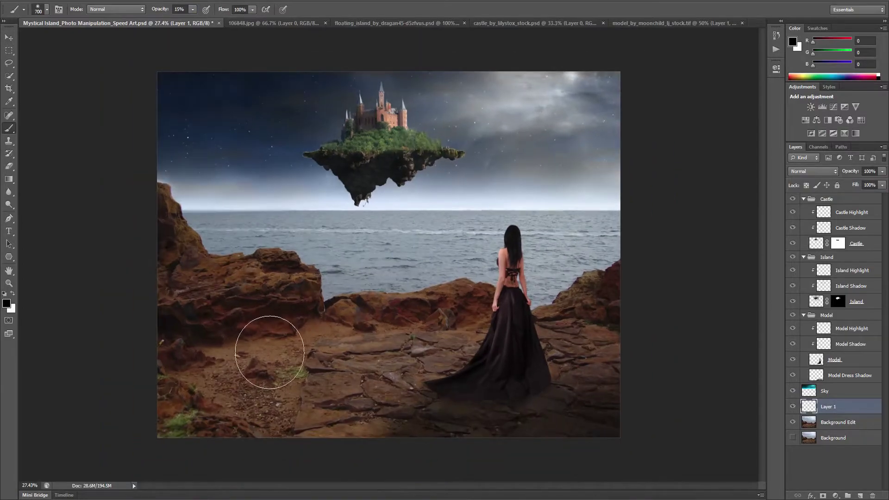
Step: Darken the rocky foreground with a 400 px brush and group the background layers, including Background
key(bracketleft)
key(bracketleft)
key(bracketleft)
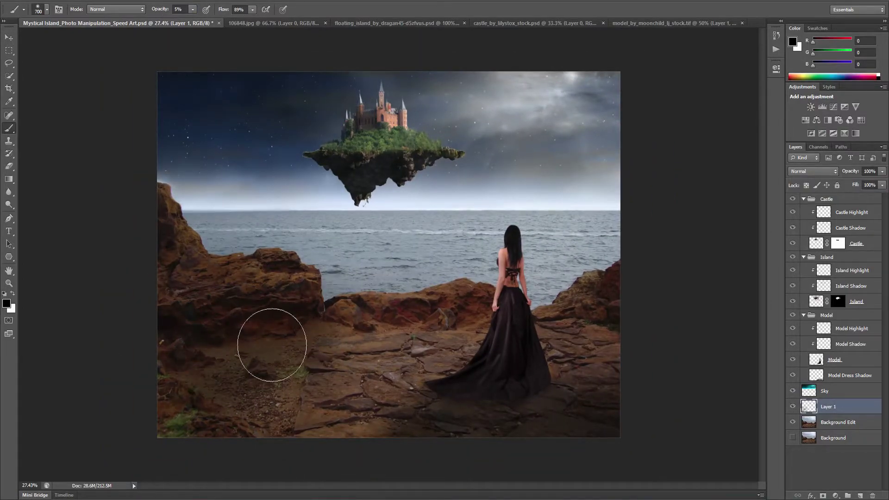
drag(179, 302, 439, 343)
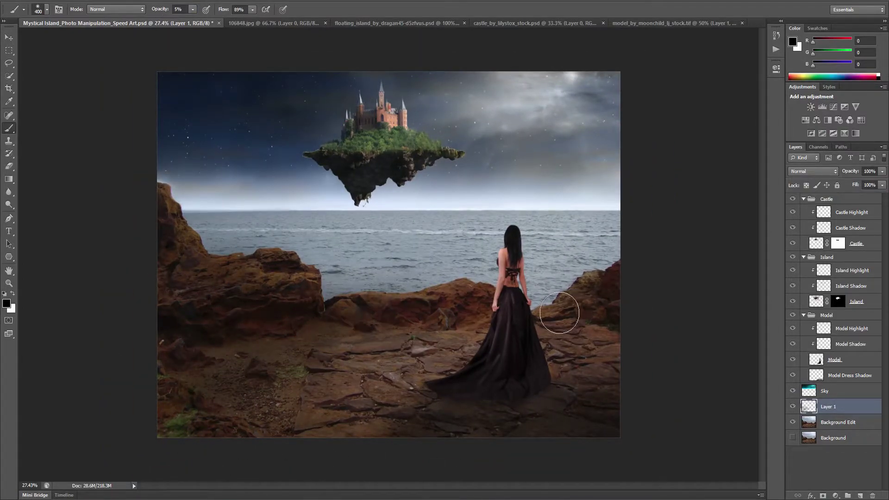
key(v)
key(ctrl+g)
click(815, 404)
drag(815, 408, 833, 389)
Step: Darken the Castle group with a Brightness/Contrast adjustment at -31 brightness
click(827, 199)
click(811, 107)
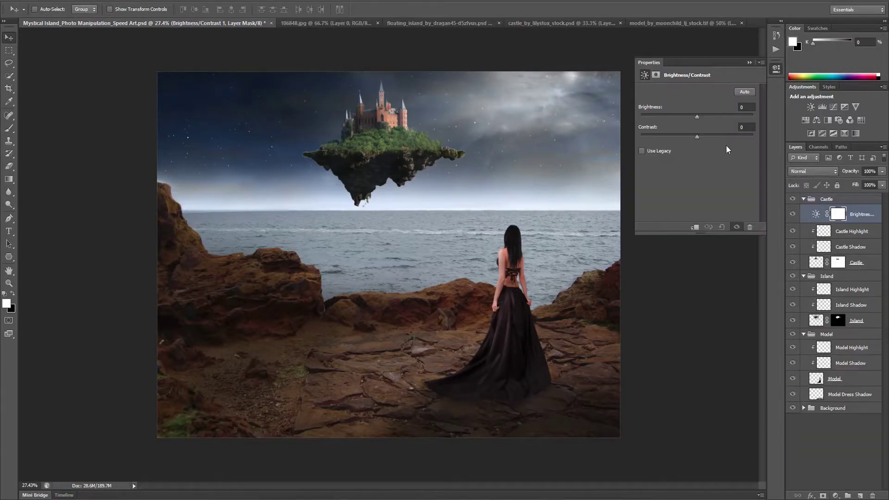
drag(697, 114, 686, 116)
click(750, 62)
Step: On a new layer, stamp a white waterfall below the island with a waterfall-shaped brush
key(b)
key(d)
key(ctrl+shift+alt+n)
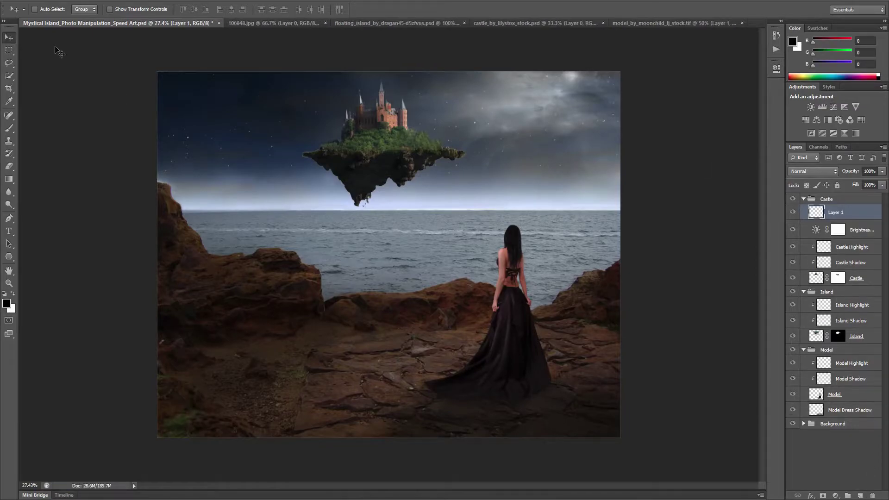
click(41, 10)
drag(199, 164, 199, 302)
double_click(28, 391)
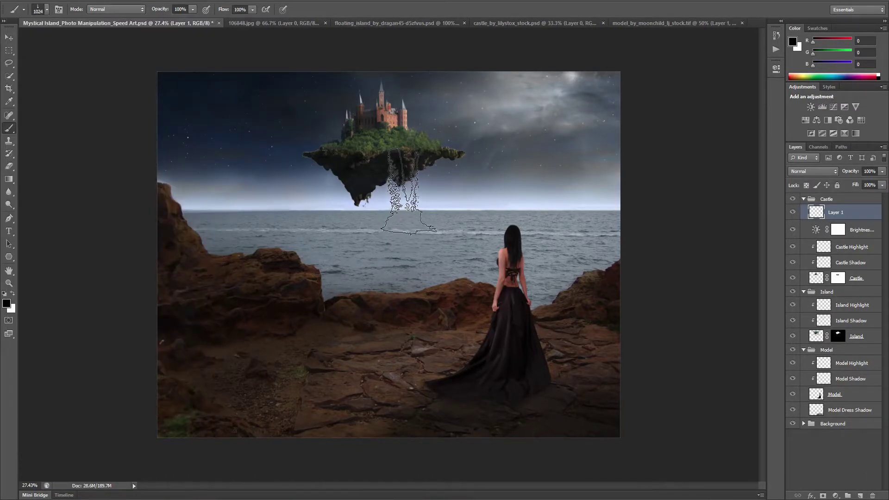
key(x)
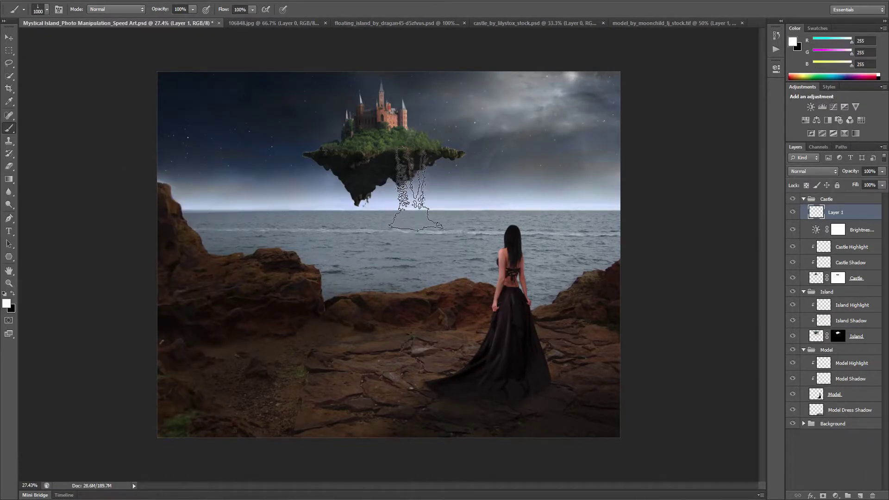
click(407, 190)
Step: Rename the layer 'Waterfall' and move it to the top of the stack
double_click(836, 212)
text(Waterfall)
key(Return)
drag(829, 212, 829, 197)
Step: Erase the excess parts of the waterfall
click(41, 10)
key(Escape)
scroll(380, 183, up, 3)
key(e)
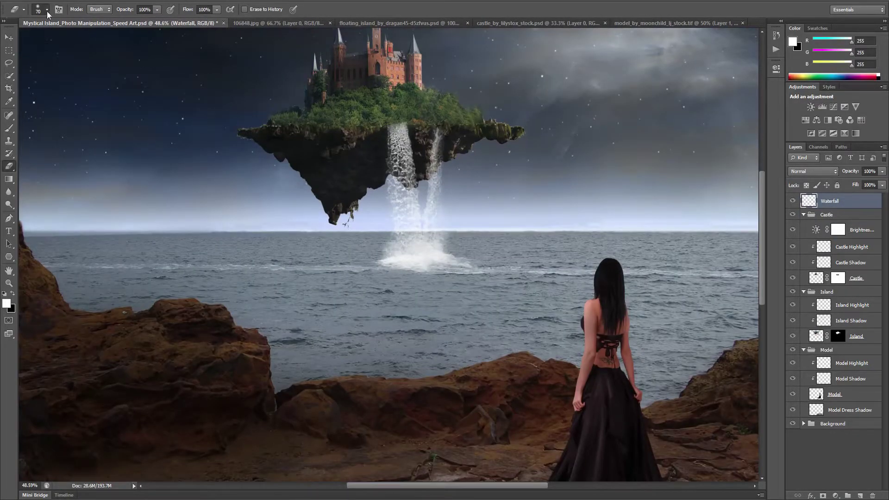
scroll(443, 126, down, 2)
click(860, 495)
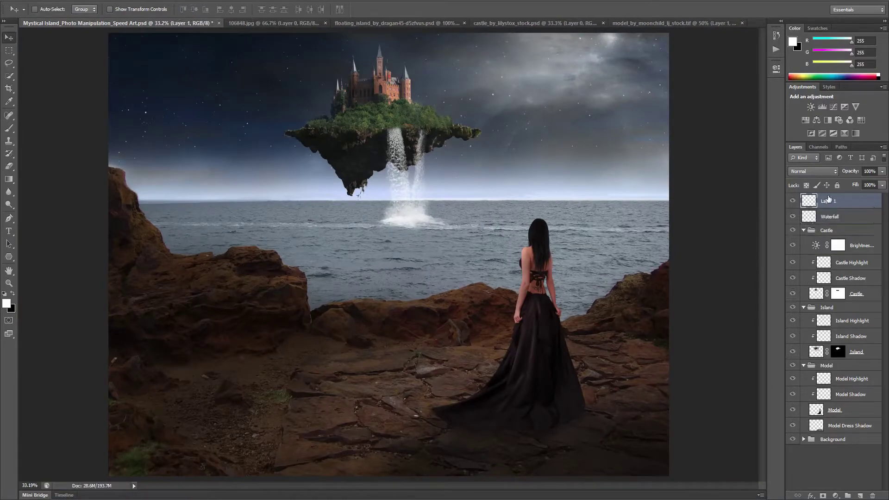
Step: Name the new layer 'Light' and enlarge the brush to 432 pixels
double_click(829, 201)
text(Light)
key(Return)
click(42, 10)
drag(87, 40, 91, 41)
key(Escape)
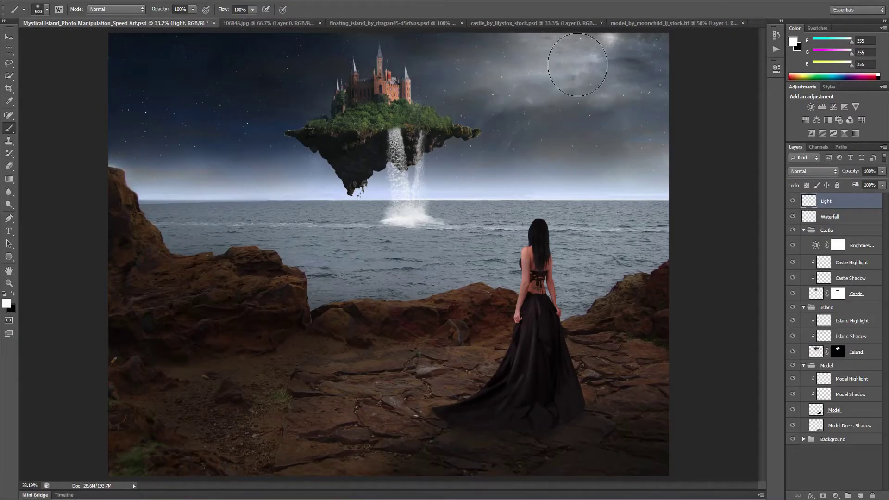
Step: Paint a white glow in the upper-right sky and skew it into a slanted light beam
click(586, 72)
key(ctrl+t)
mouse_move(643, 188)
mouse_down()
mouse_move(651, 185)
mouse_move(477, 139)
mouse_up()
key(Return)
key(v)
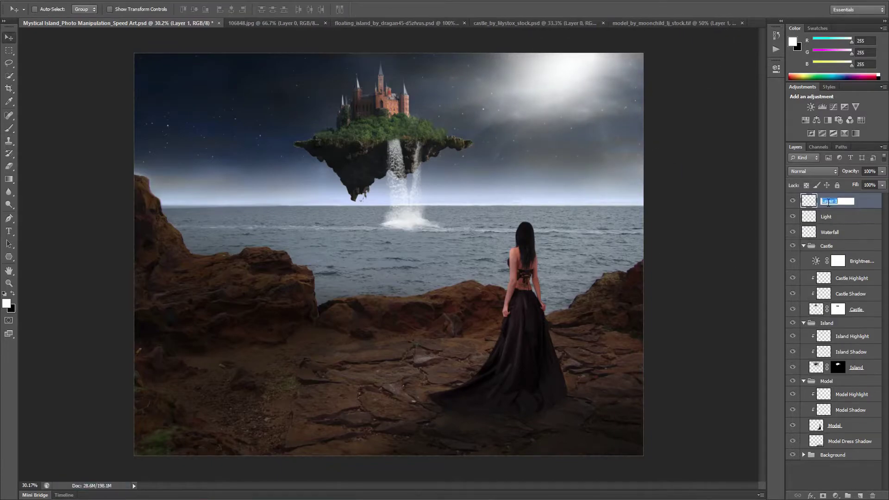
Step: Add a Vibrance layer and a Gradient Map with a 0e44be colour stop
click(856, 107)
click(844, 133)
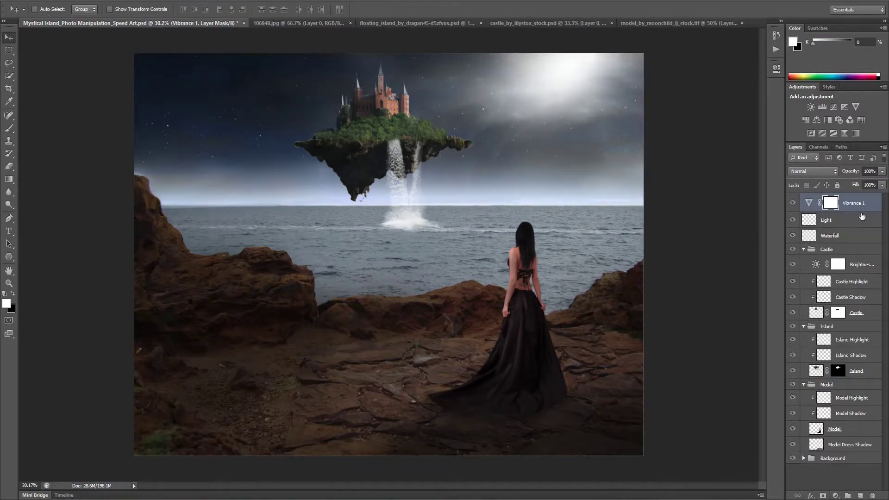
click(660, 96)
double_click(786, 344)
text(0e44be)
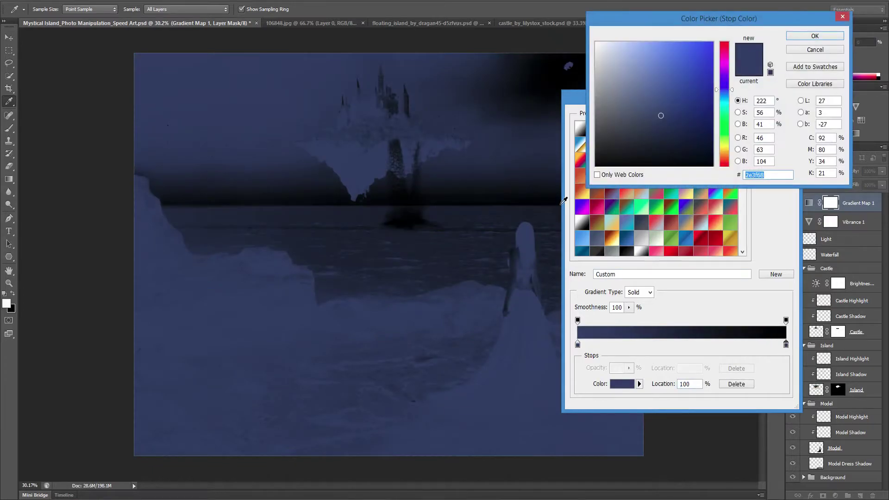
click(815, 36)
Step: Set the gradient's end stop to 2a2b9d and the Gradient Map opacity to 25%
click(774, 115)
click(660, 96)
click(581, 128)
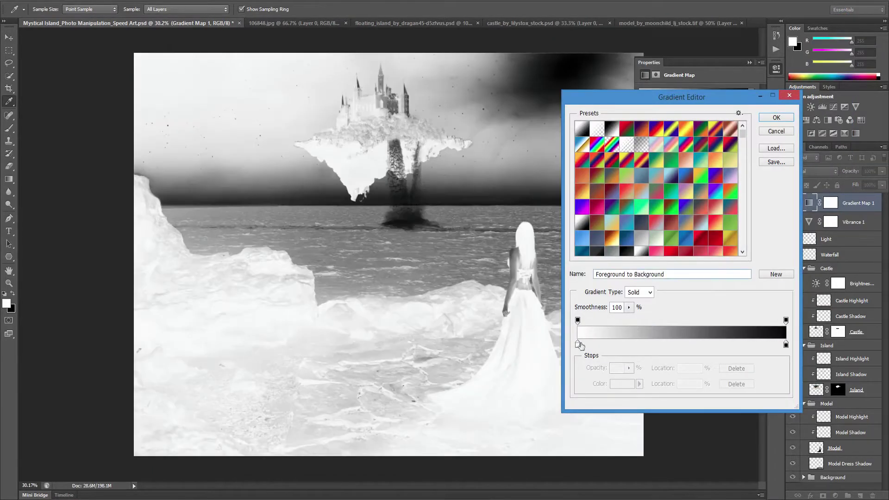
double_click(577, 345)
text(2a2b9d)
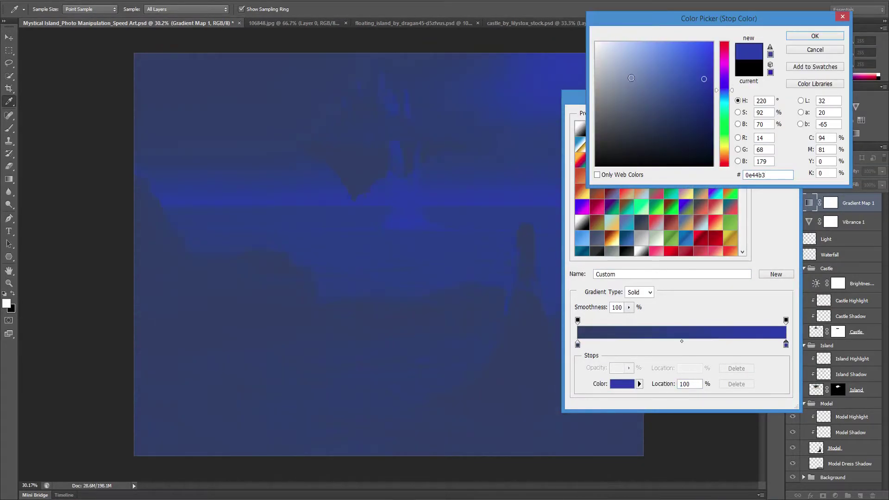
key(Return)
key(Return)
key(2)
key(5)
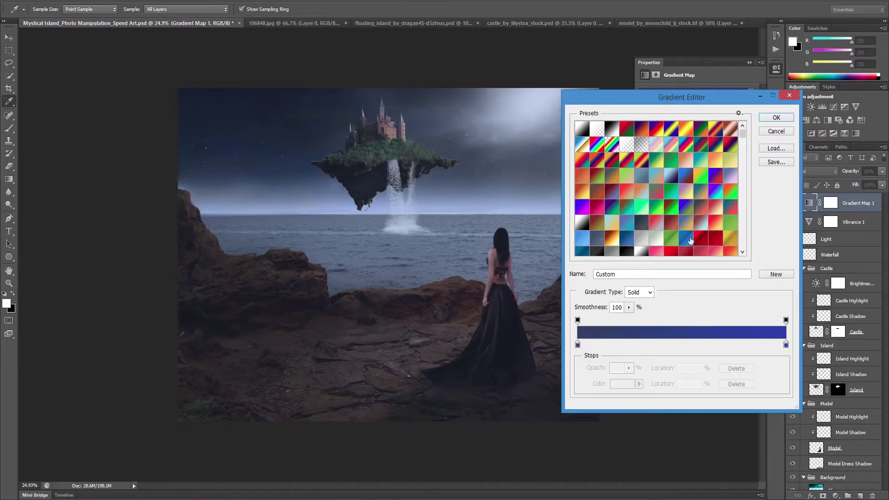
Step: Add a Curves layer raising the Blue channel's black point for a blue tint, then save
click(821, 344)
drag(683, 188, 677, 196)
click(692, 105)
click(667, 113)
click(692, 105)
click(668, 113)
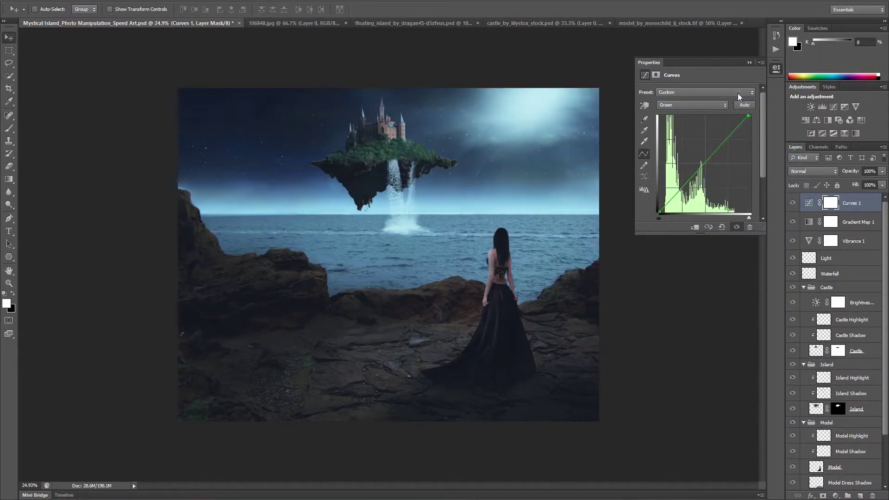
click(692, 104)
click(667, 113)
drag(659, 212, 657, 200)
key(ctrl+s)
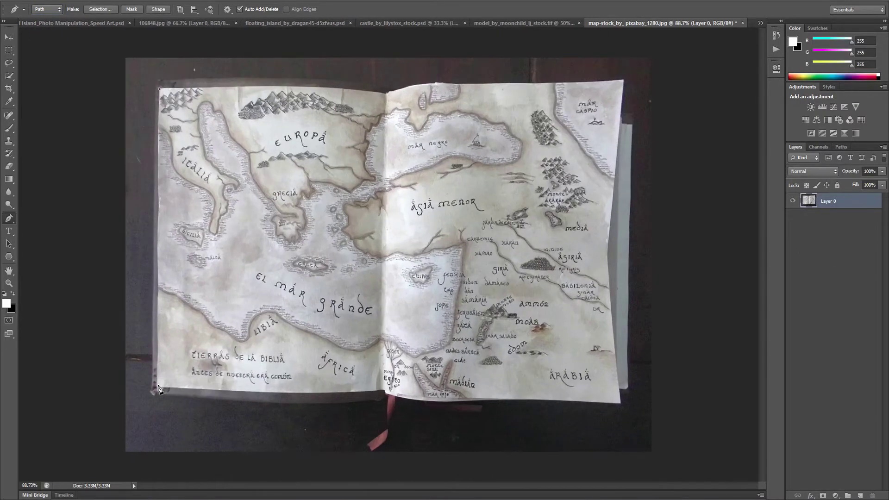
Step: Outline the parchment map with the Pen tool and paste the cut-out into the island scene
click(158, 386)
drag(386, 387, 412, 379)
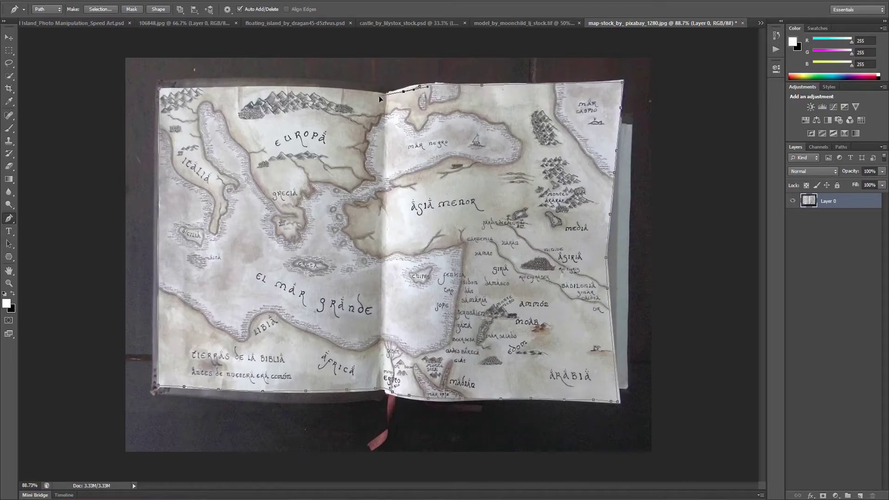
key(ctrl+Return)
key(ctrl+c)
key(ctrl+Tab)
key(ctrl+v)
Step: Shrink the map to about a quarter size and tilt it into the woman's hand
key(ctrl+t)
drag(521, 317, 425, 248)
drag(408, 238, 470, 319)
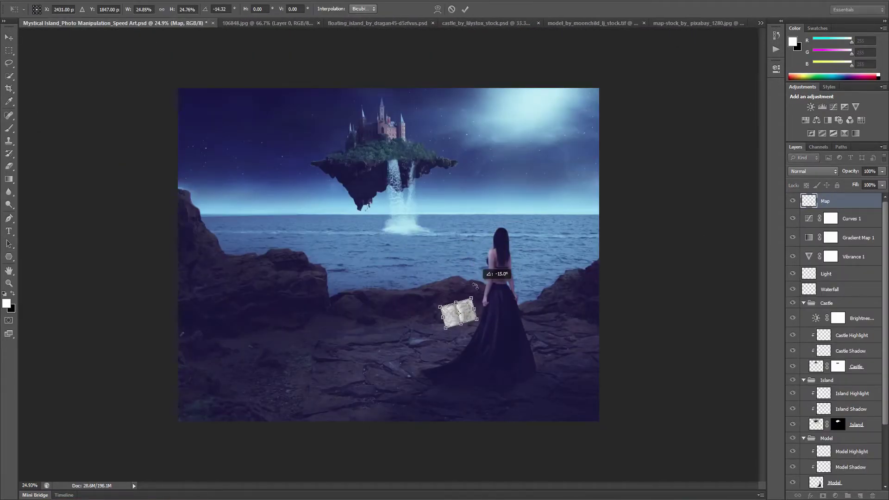
scroll(470, 319, up, 2)
drag(491, 153, 513, 124)
key(ctrl+0)
key(Return)
Step: Add a layer mask to the map and hide its unwanted parts
click(823, 496)
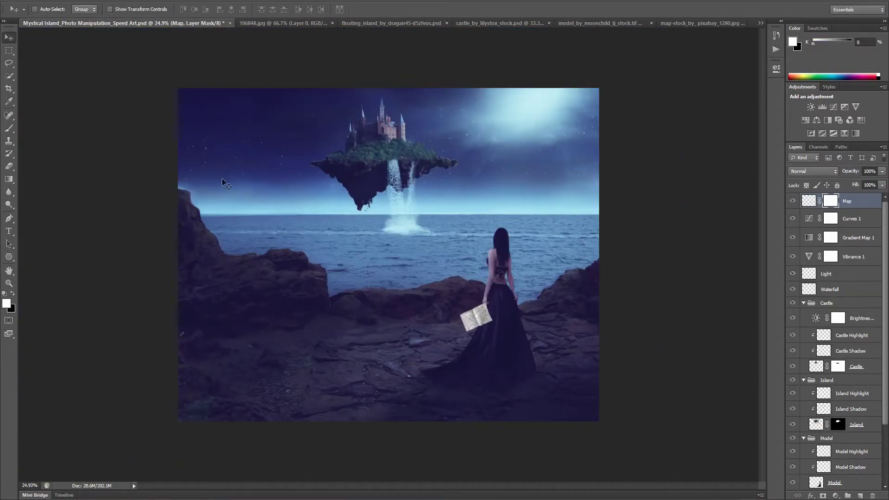
key(e)
scroll(473, 289, up, 4)
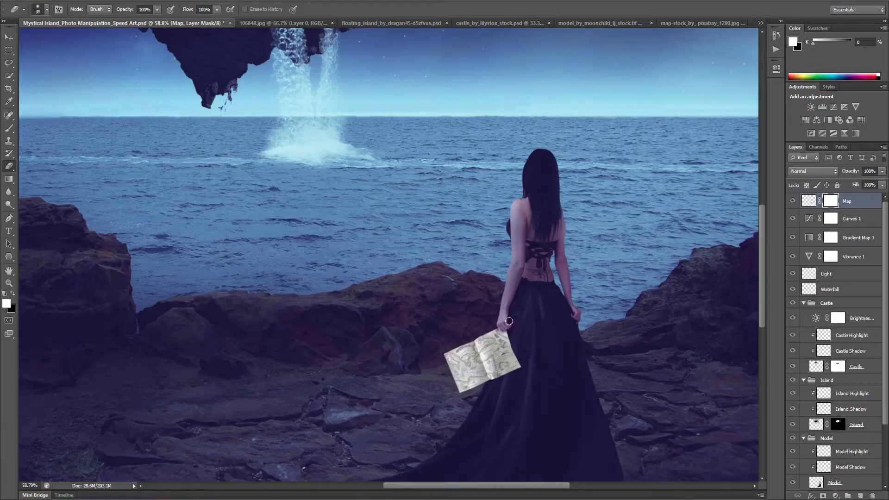
scroll(500, 327, down, 2)
scroll(501, 327, down, 1)
key(v)
Step: Raise the map's brightness and contrast with a Brightness/Contrast adjustment
click(836, 495)
click(825, 323)
mouse_move(697, 116)
mouse_down()
mouse_move(666, 137)
mouse_move(712, 137)
mouse_up()
Step: Create motion-blurred rendered clouds on a new layer, blended Overlay at 40% opacity
key(ctrl+shift+alt+n)
key(alt+t)
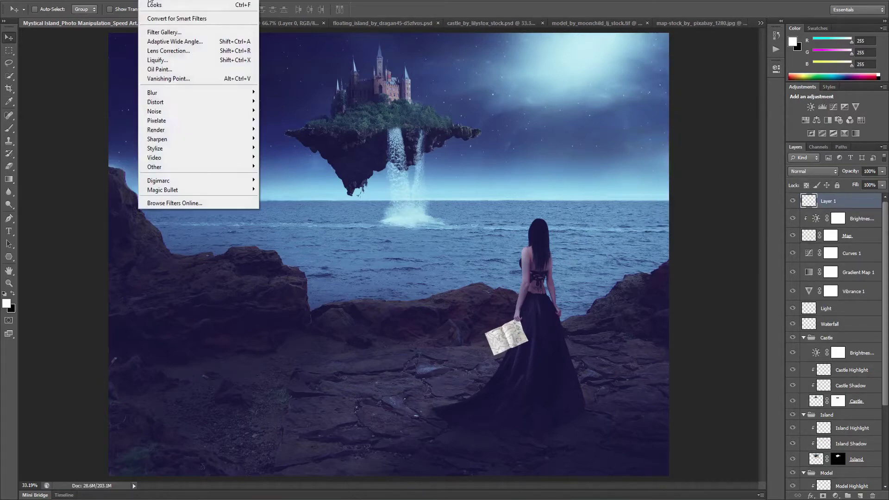
click(278, 160)
key(Return)
key(shift+alt+o)
drag(853, 169, 833, 168)
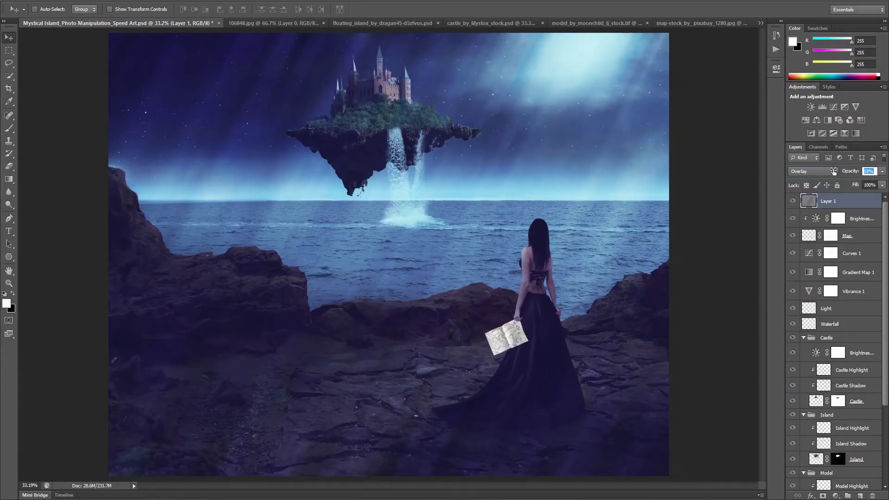
text(40)
key(Return)
Step: Name the rays layer 'Light Rays', erase parts of it, and save
double_click(829, 201)
text(Light Rays)
key(Return)
key(e)
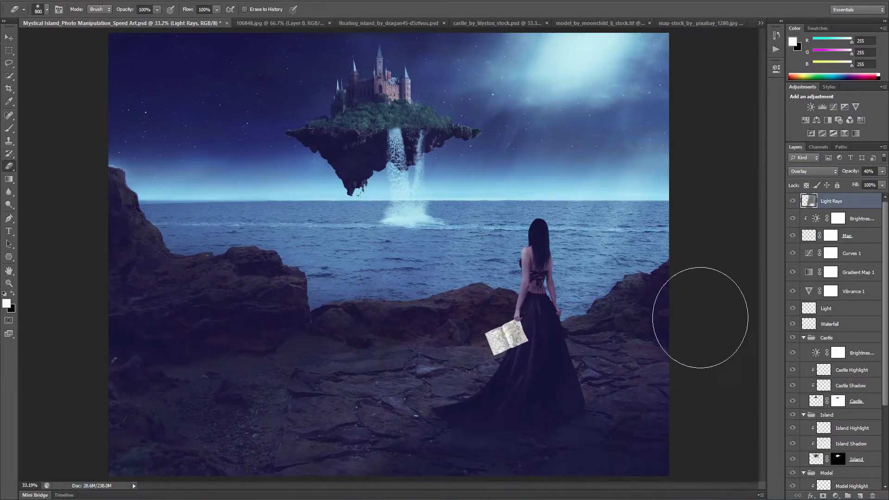
key(v)
key(ctrl+s)
Step: Paint black over the island treetops on a new layer named 'Trees Shadow'
click(860, 495)
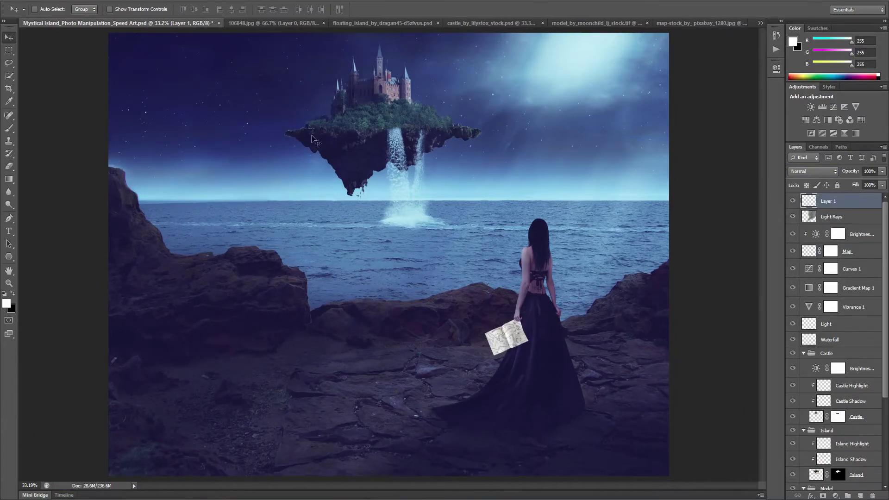
key(d)
key(b)
key(ctrl+plus)
mouse_move(359, 125)
mouse_down()
mouse_move(373, 116)
mouse_move(386, 130)
mouse_up()
key(v)
double_click(828, 201)
text(Trees Shadow)
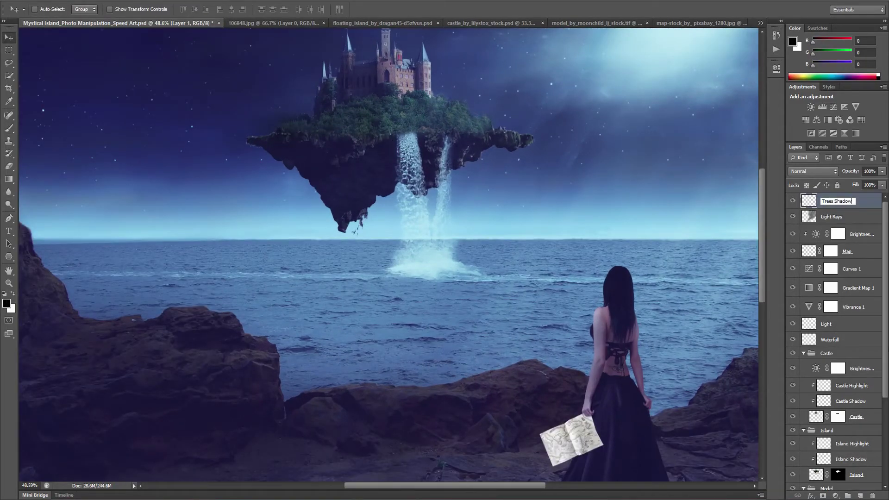
key(Return)
Step: Add a Brightness/Contrast adjustment with contrast raised to 21
key(ctrl+minus)
click(836, 495)
click(820, 331)
drag(702, 138, 708, 136)
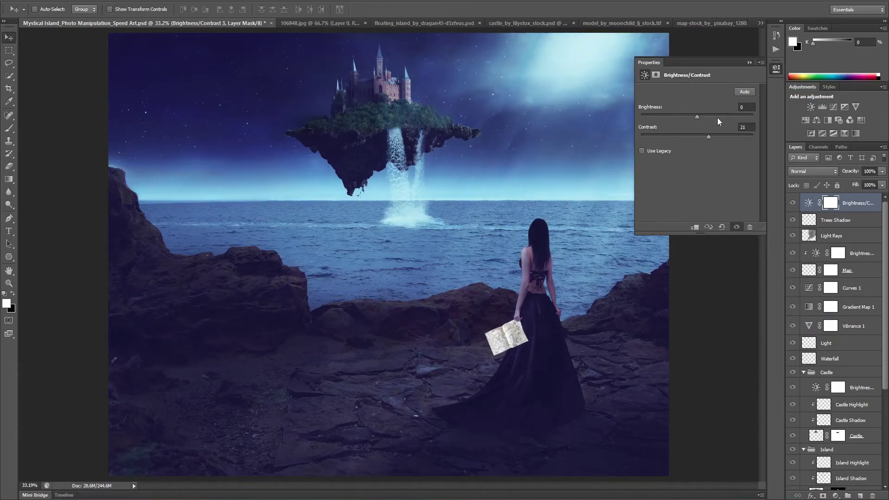
Step: Stamp visible layers into a 'Diffuse Glow' layer with Diffuse Glow applied at 42% opacity
key(ctrl+alt+shift+e)
double_click(830, 202)
text(Diffuse Glow)
key(Return)
key(ctrl+minus)
key(d)
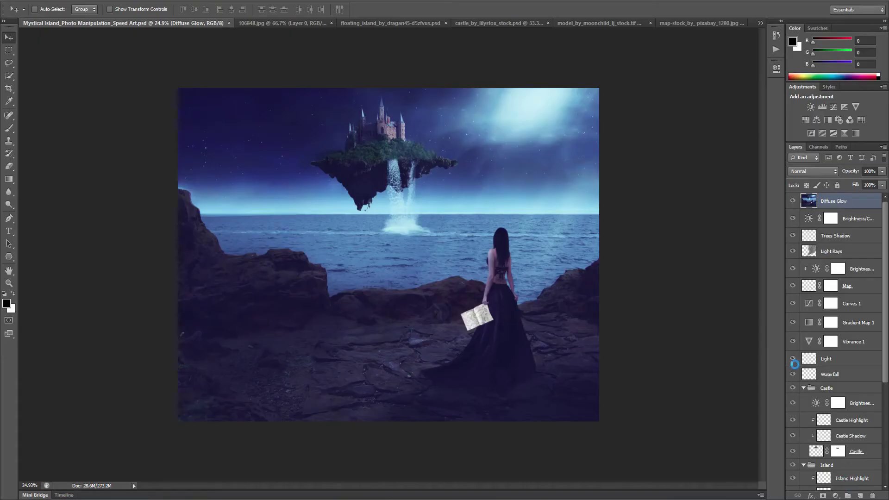
drag(852, 170, 848, 171)
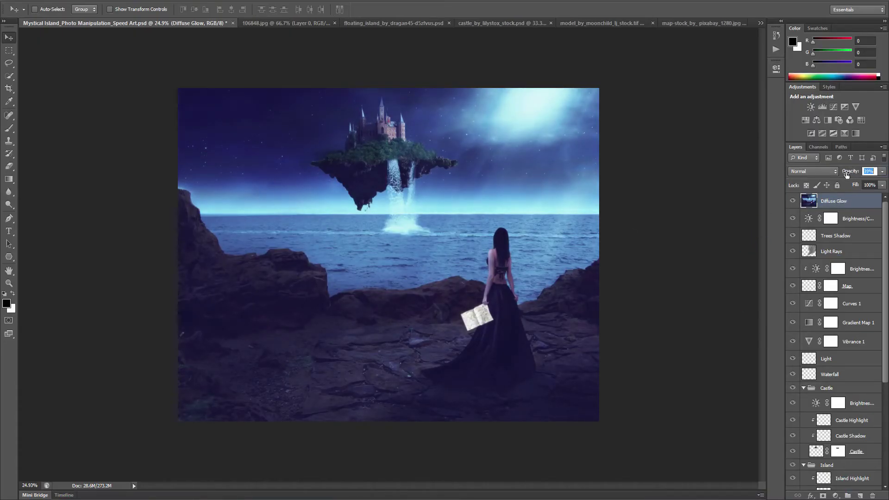
click(845, 106)
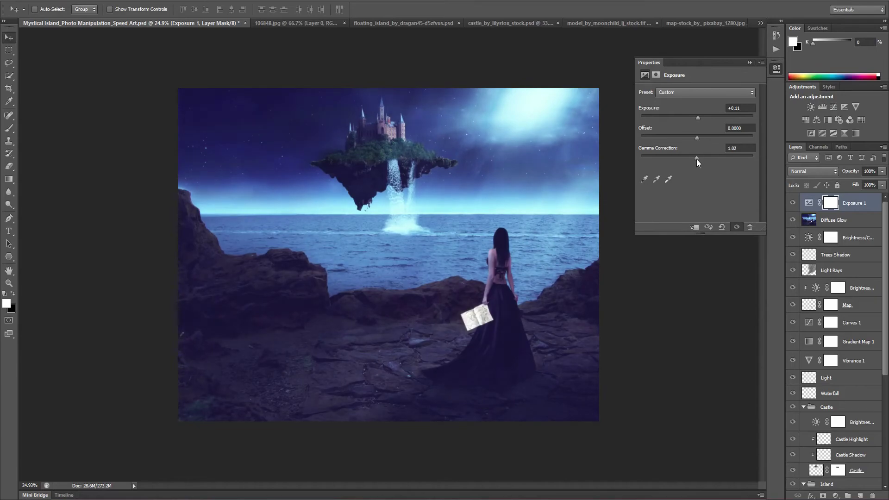
Step: Nudge the Exposure layer to +0.11 exposure and 1.02 gamma
click(853, 207)
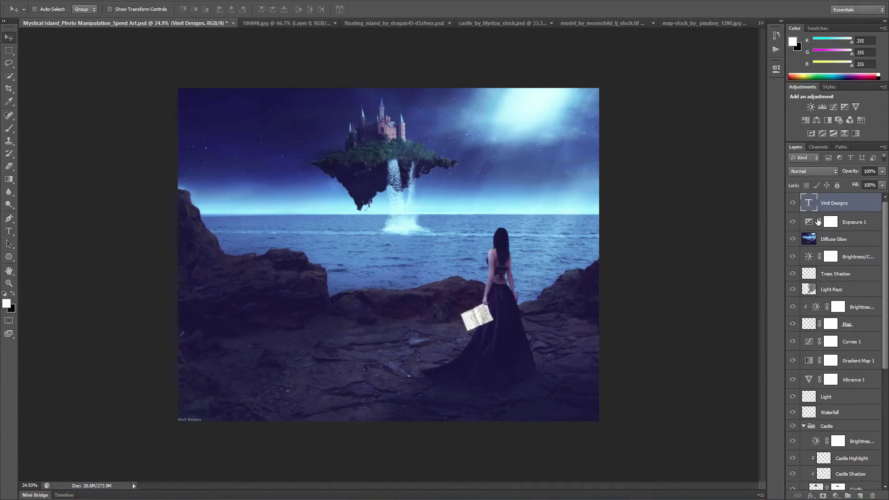